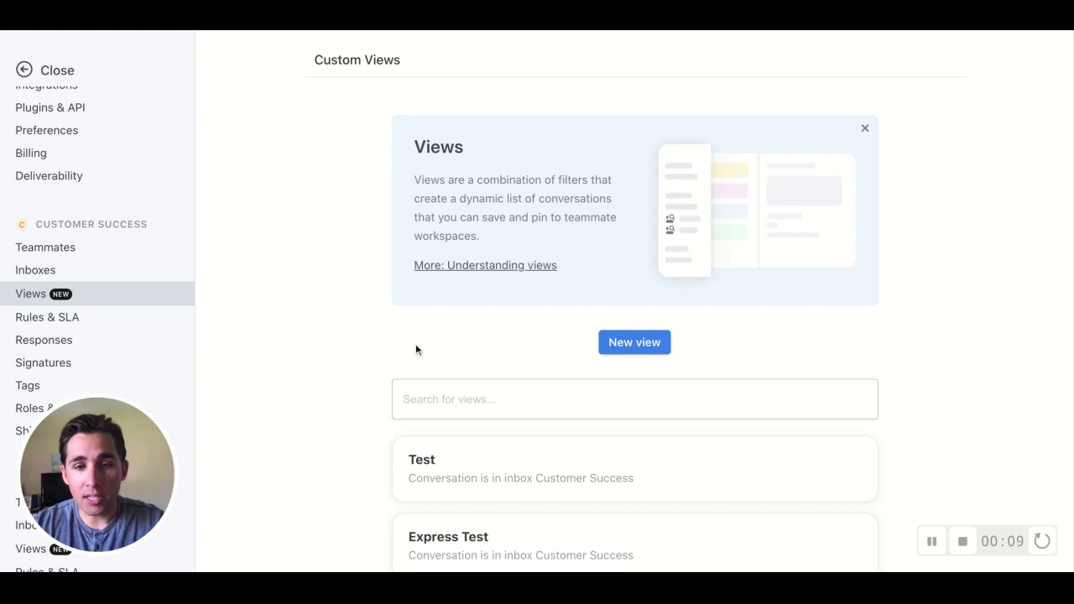
# Step: Start a new custom view, bringing up a blank form with an empty name and unset inbox filter
pyautogui.click(624, 336)
pyautogui.click(626, 338)
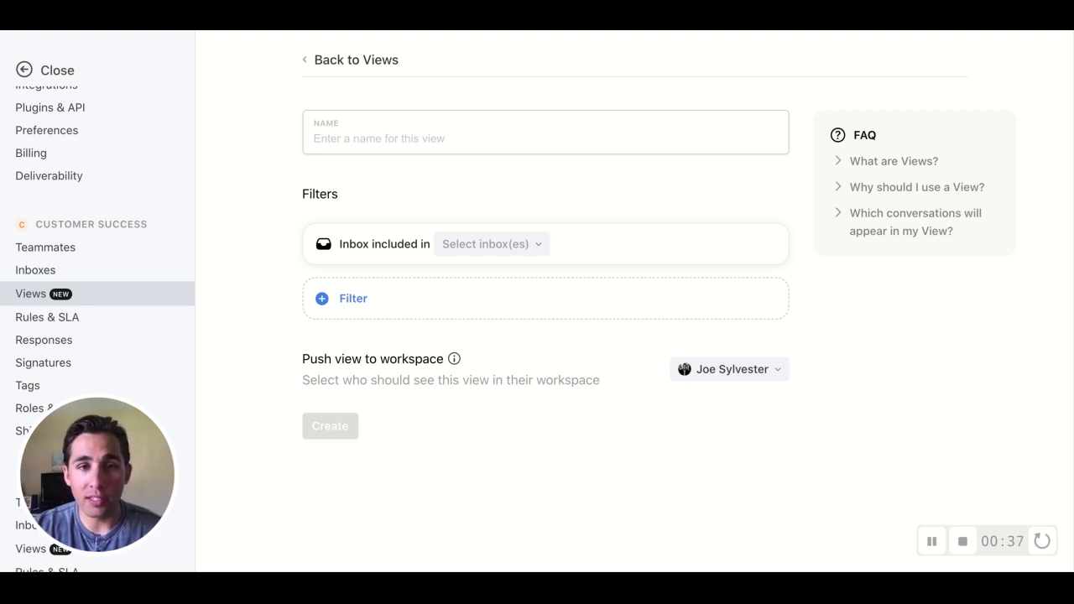
# Step: Name the view Priority Renewals and include conversations from Any inbox
pyautogui.press('Tab')
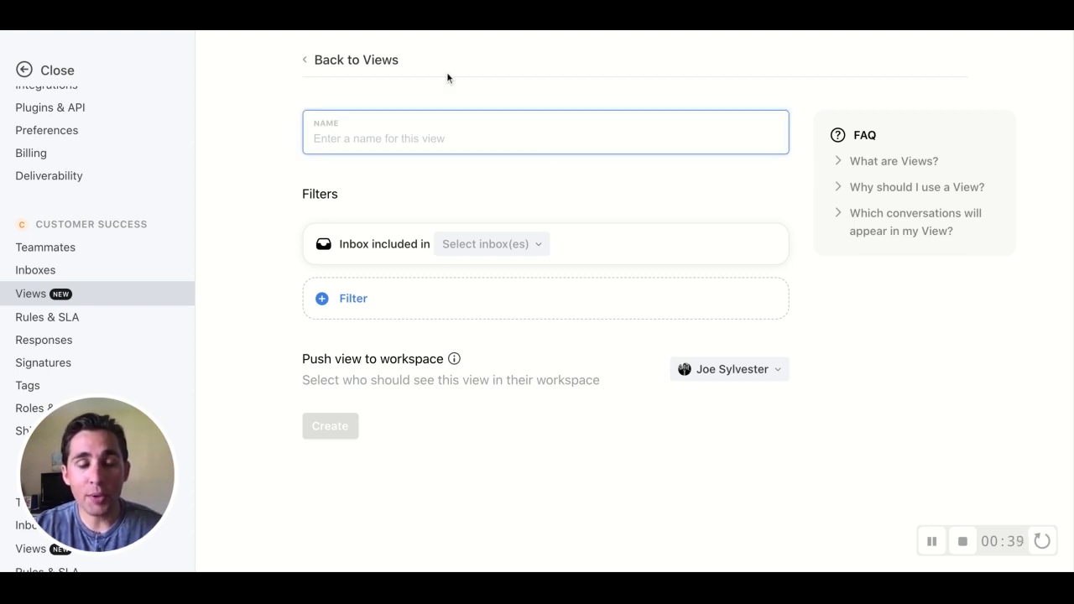
pyautogui.write('Priority Renewals')
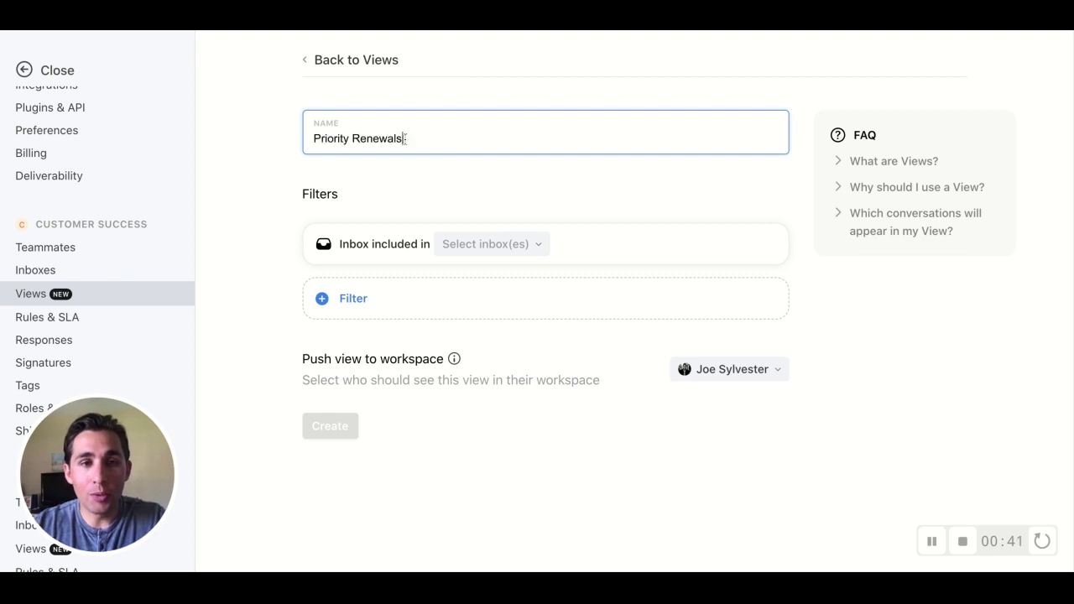
pyautogui.click(272, 173)
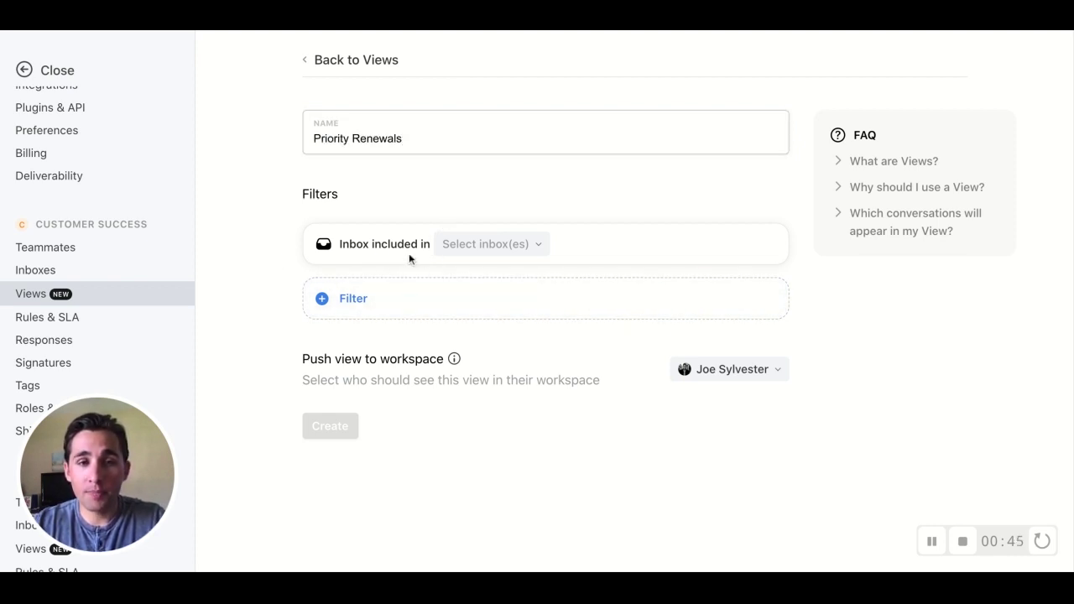
pyautogui.click(509, 244)
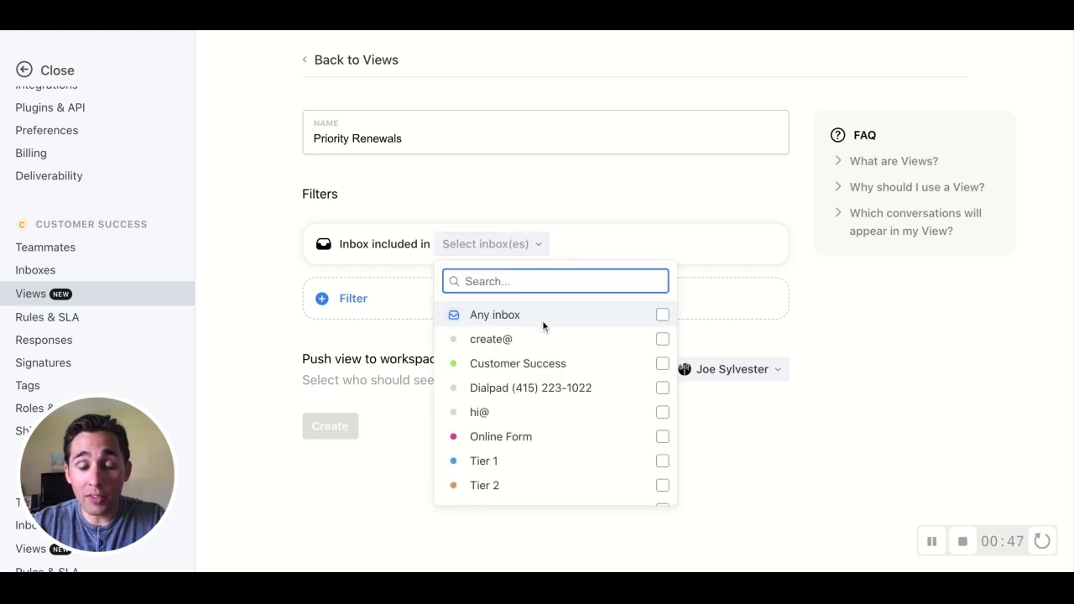
pyautogui.click(663, 317)
pyautogui.click(267, 268)
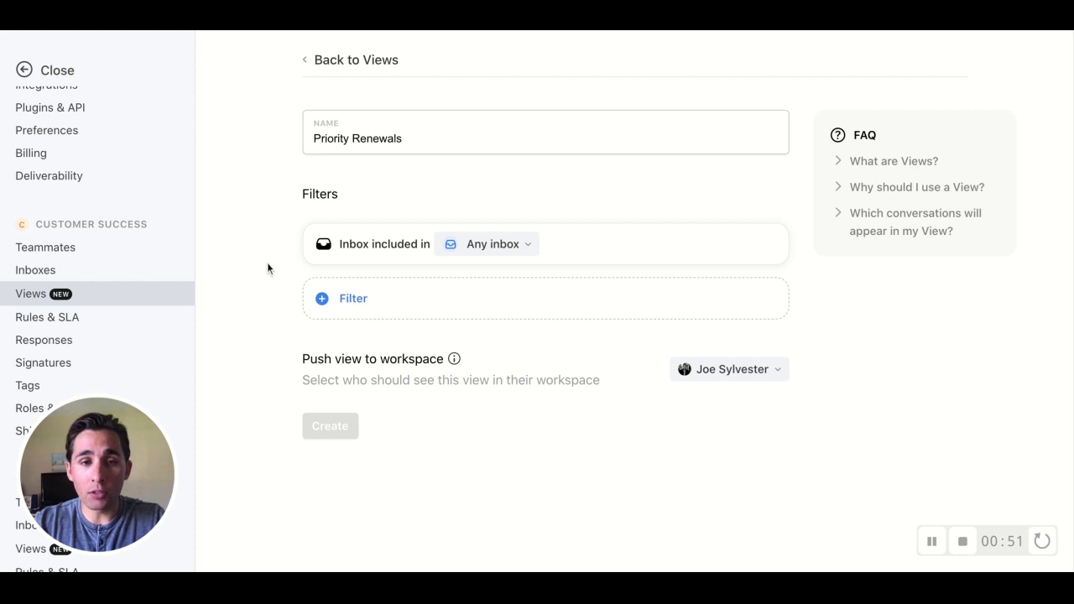
# Step: Add a Tag filter covering Renewal - urgent and SLA Breach
pyautogui.click(376, 298)
pyautogui.write('tag')
pyautogui.click(453, 377)
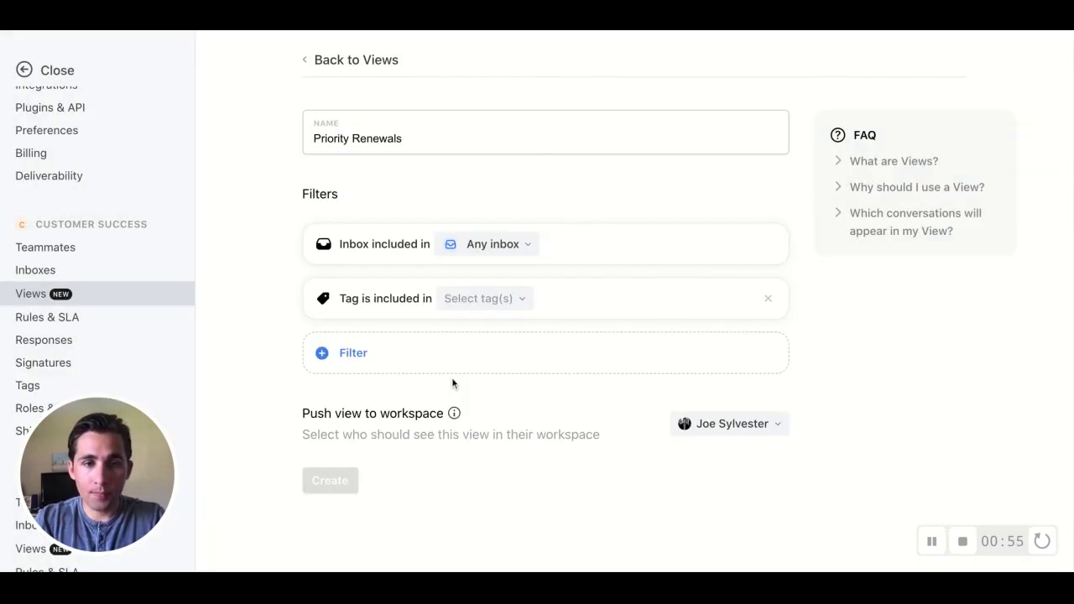
pyautogui.click(494, 303)
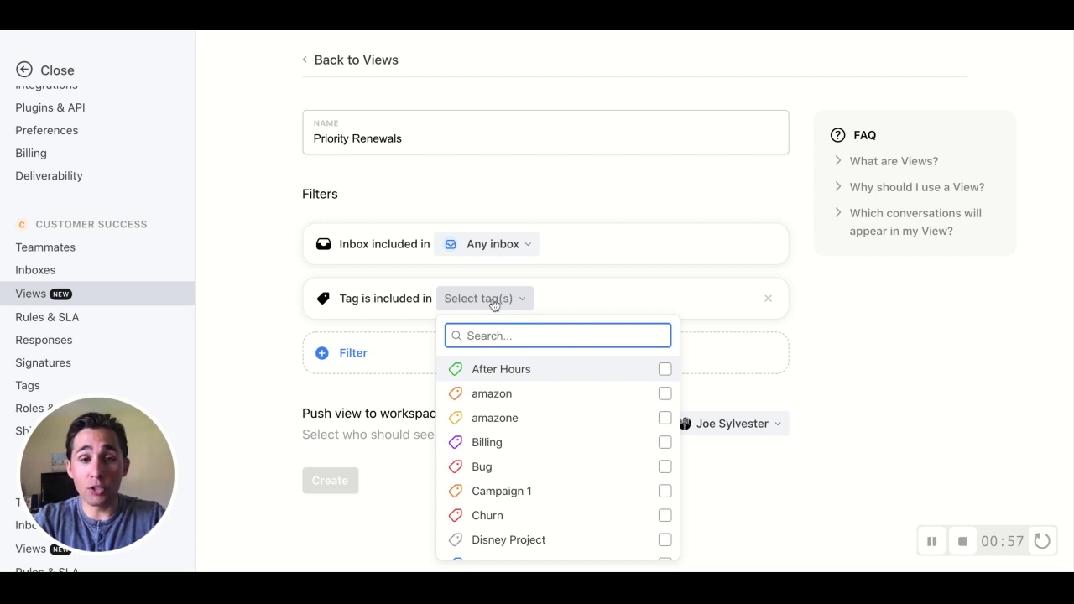
pyautogui.write('rene')
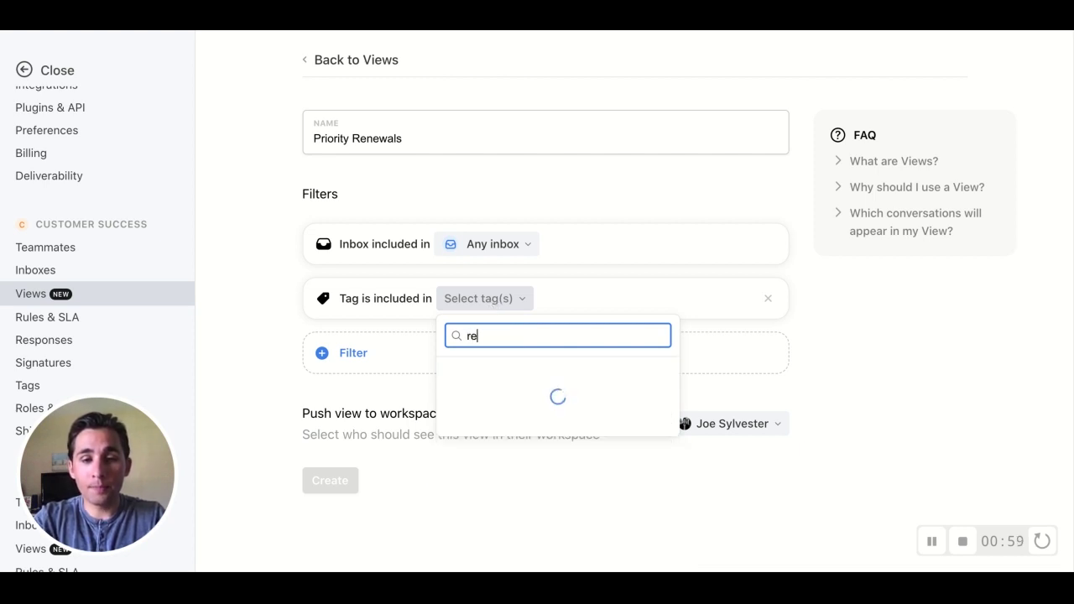
pyautogui.click(664, 371)
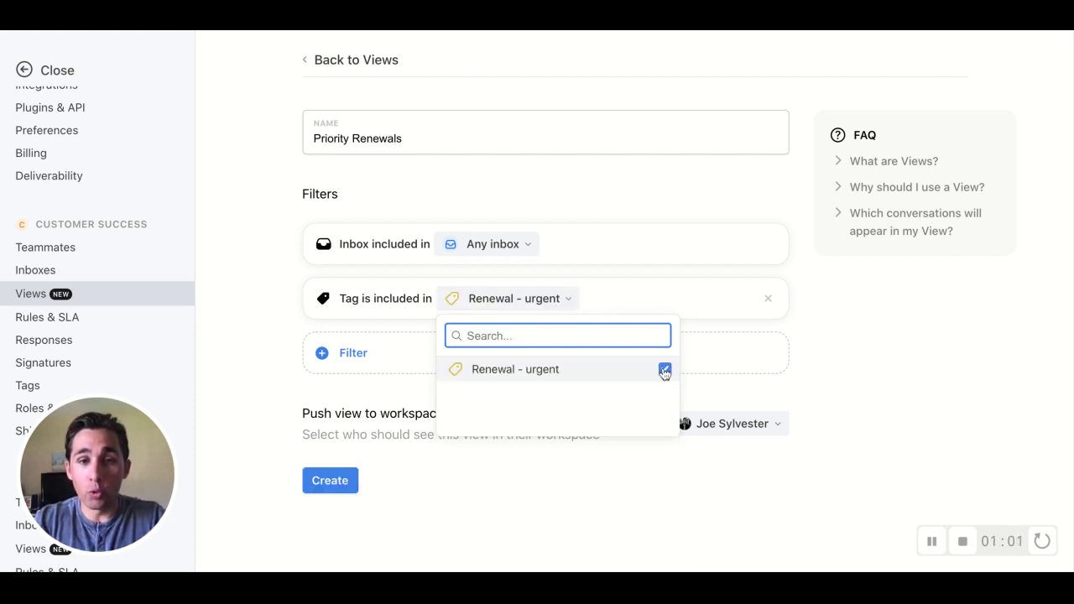
pyautogui.write('sla')
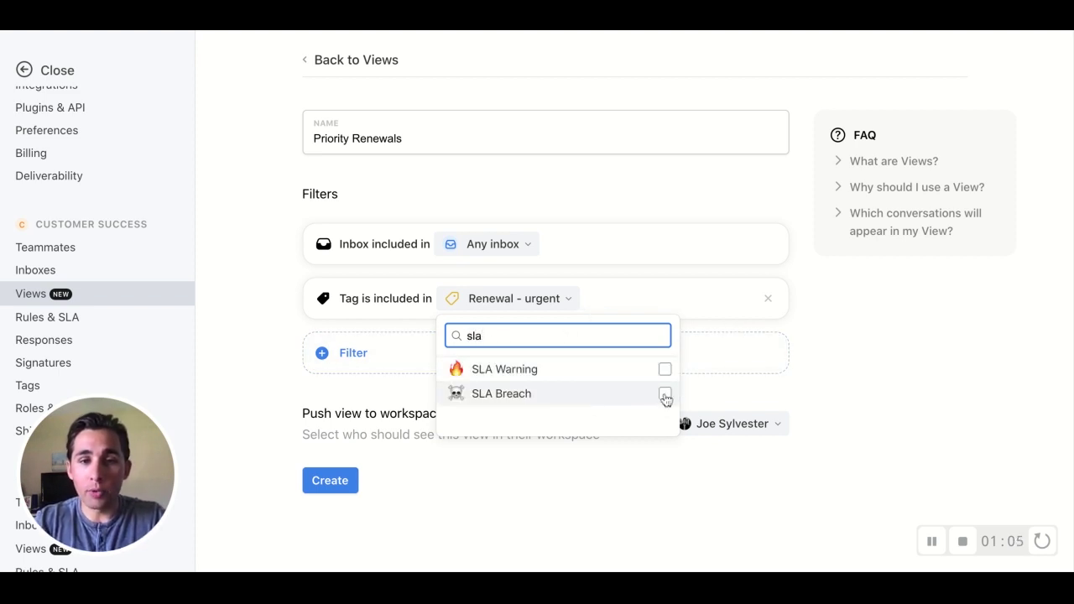
pyautogui.click(665, 393)
pyautogui.click(824, 360)
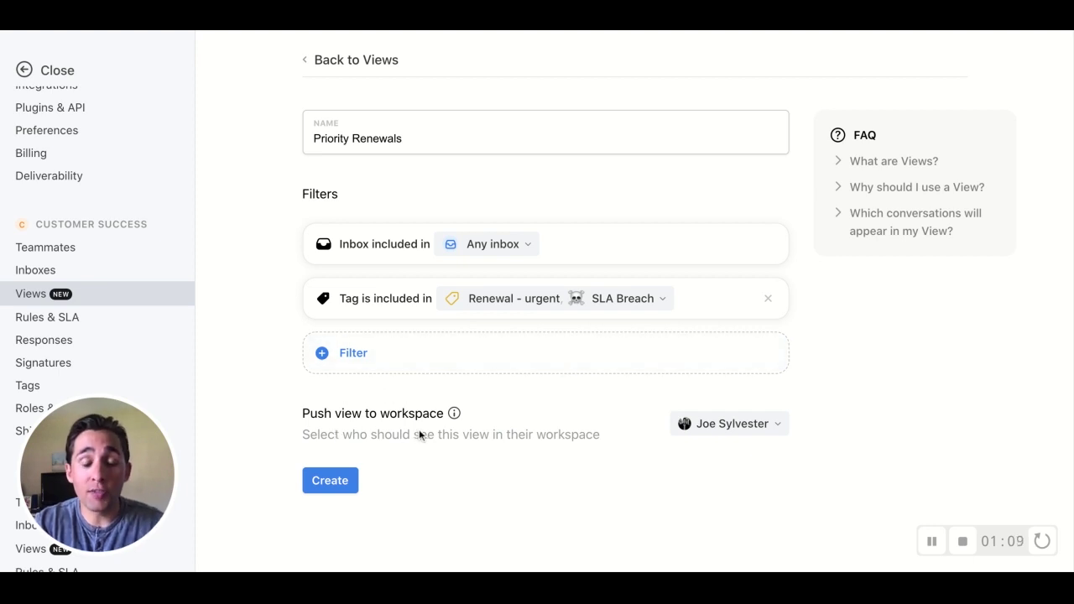
# Step: Review which teammates the Push view to workspace option covers, then close that list
pyautogui.click(726, 426)
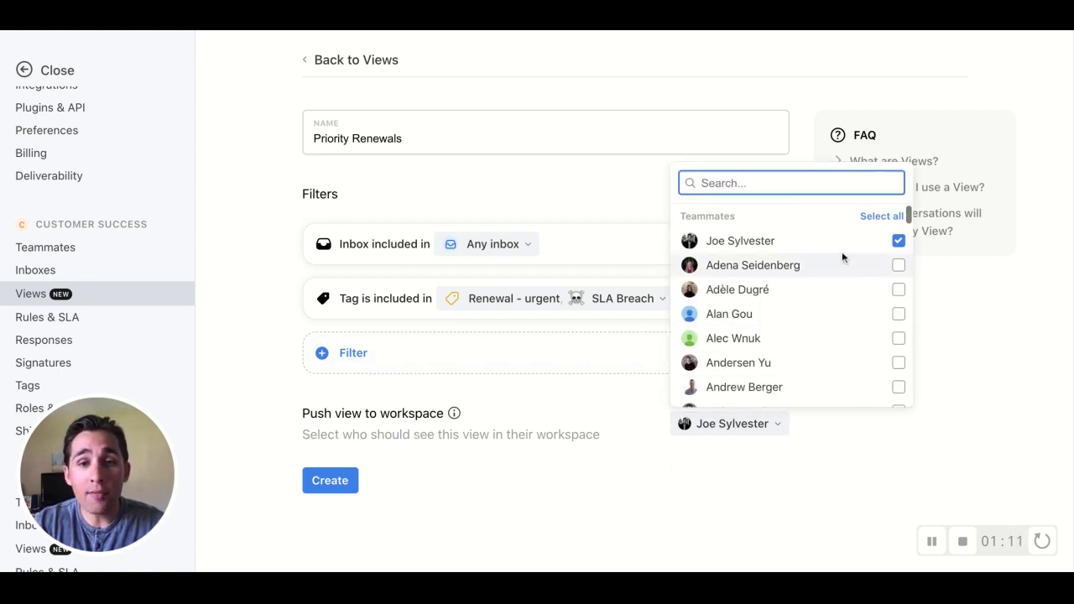
pyautogui.scroll(-1, 781, 290)
pyautogui.click(633, 475)
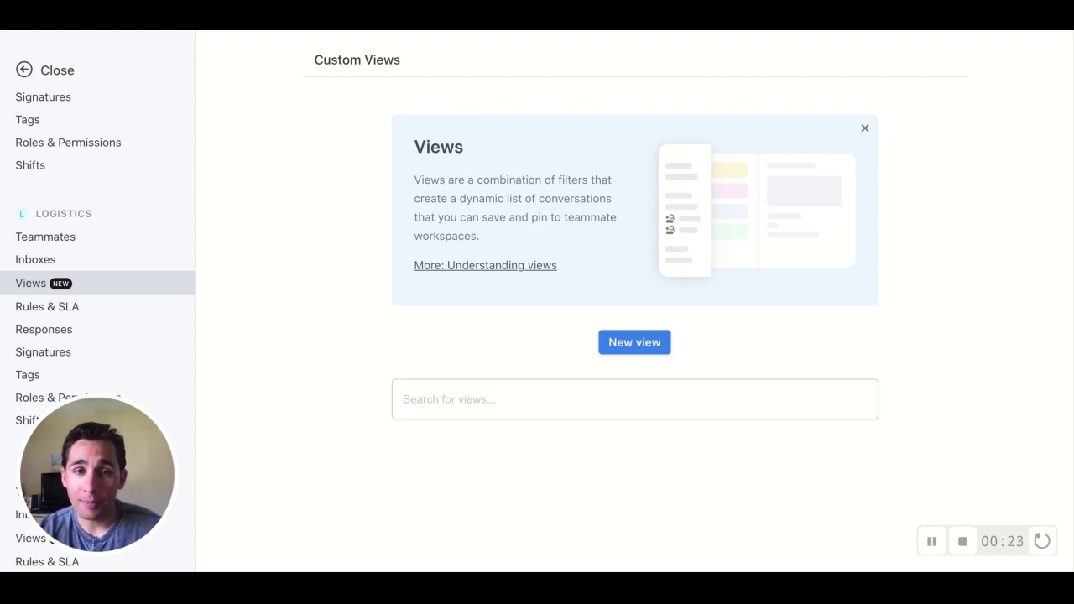
# Step: Go to the Sales team's custom views settings and start a new view
pyautogui.scroll(-5, 97, 302)
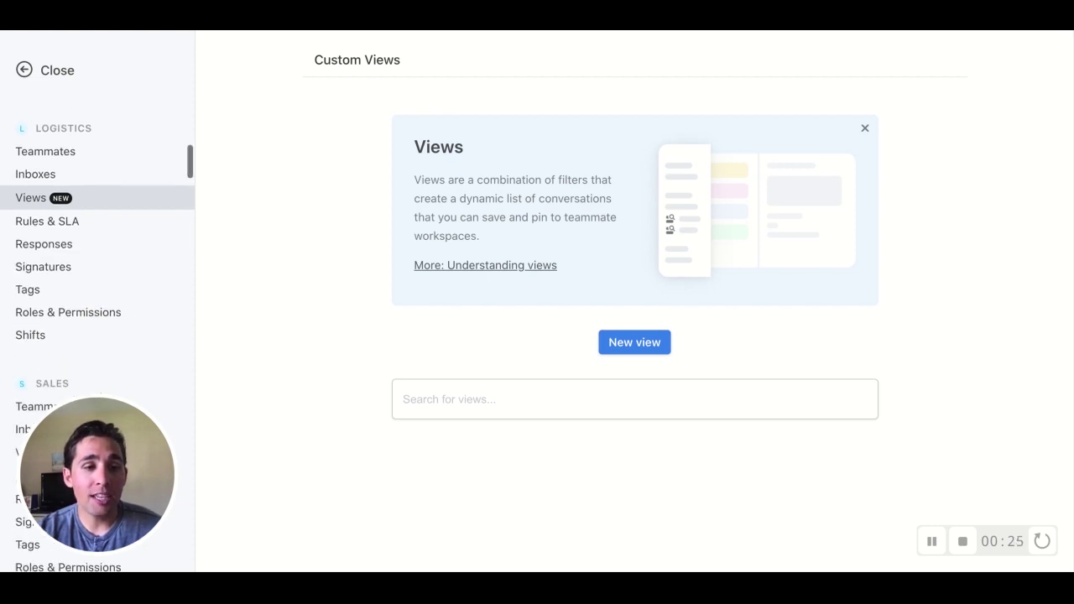
pyautogui.scroll(-1, 97, 302)
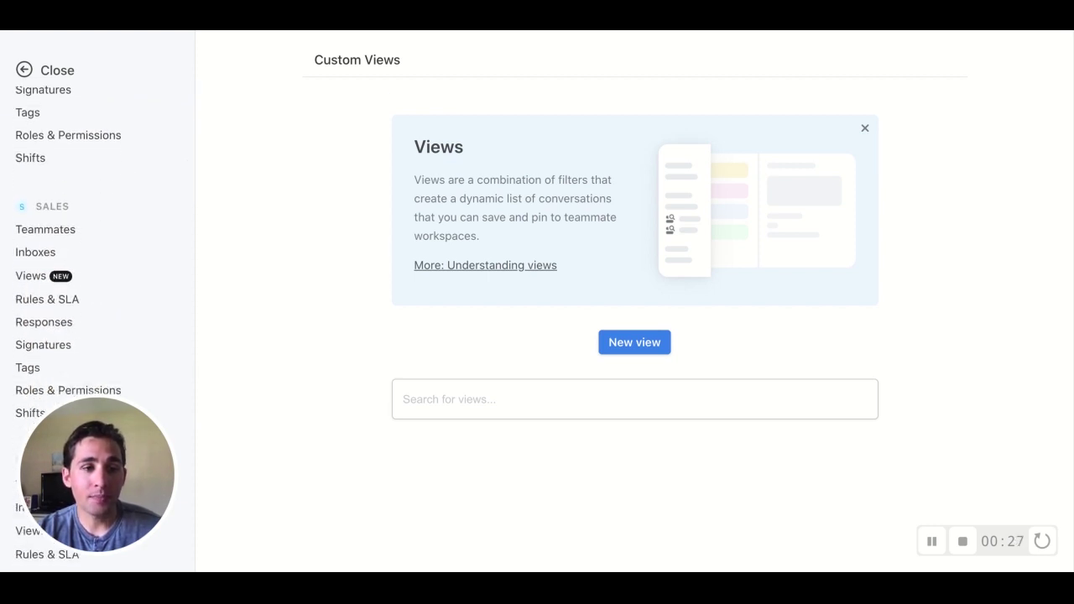
pyautogui.click(103, 278)
pyautogui.click(638, 341)
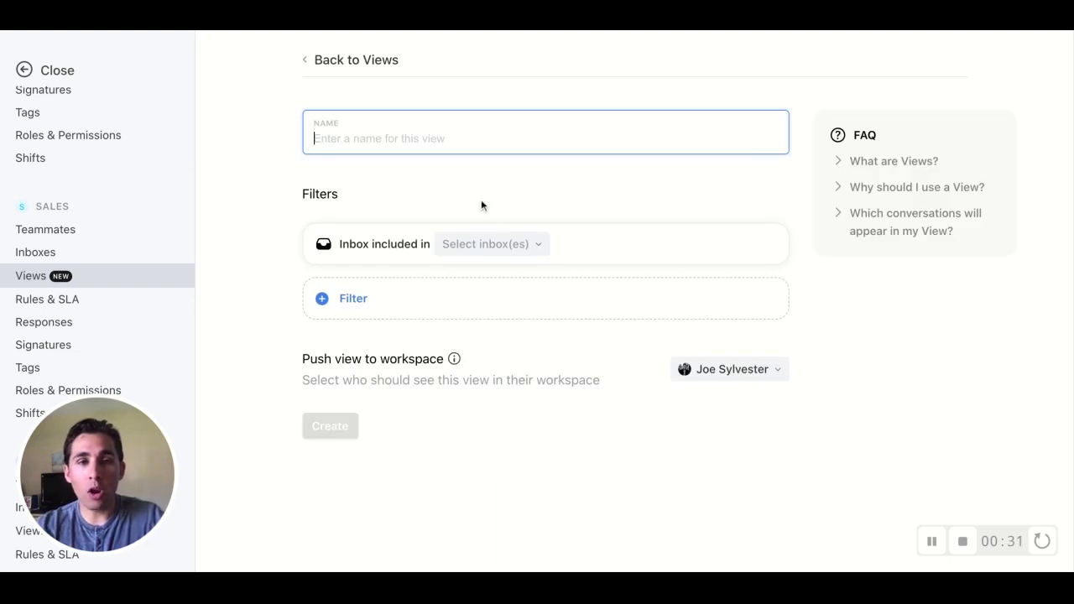
# Step: Name the view Cold Convos and include conversations from Any inbox
pyautogui.write('Cold Convos')
pyautogui.click(279, 189)
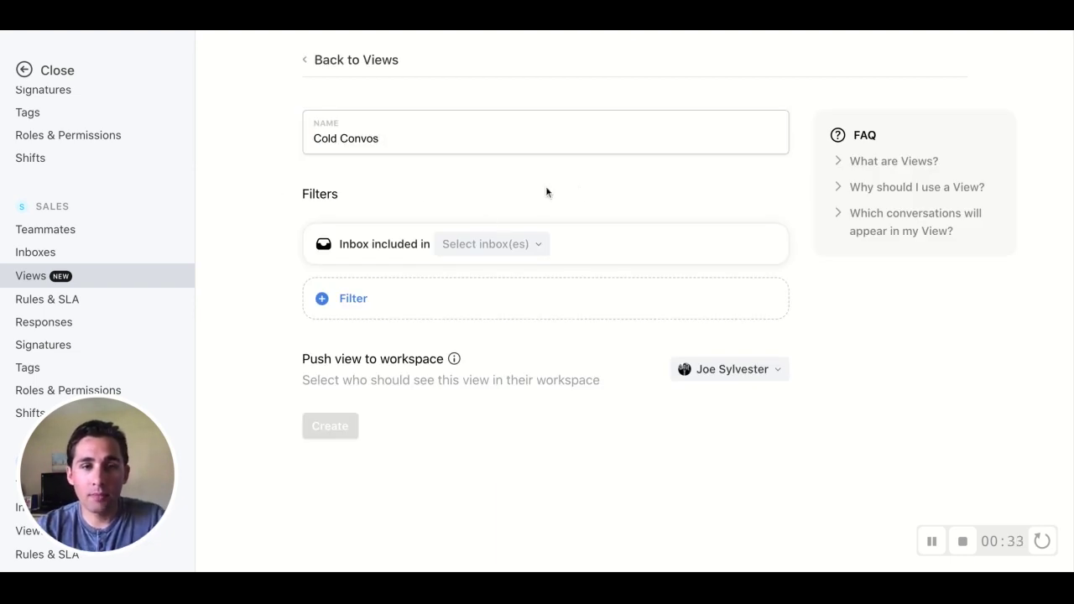
pyautogui.click(516, 244)
pyautogui.click(662, 315)
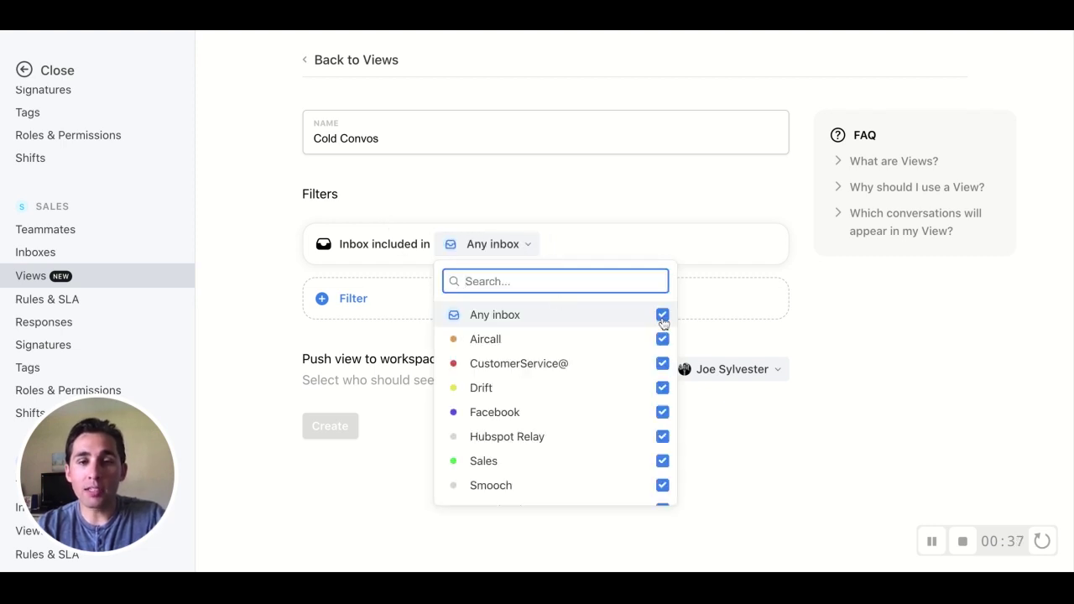
pyautogui.click(263, 219)
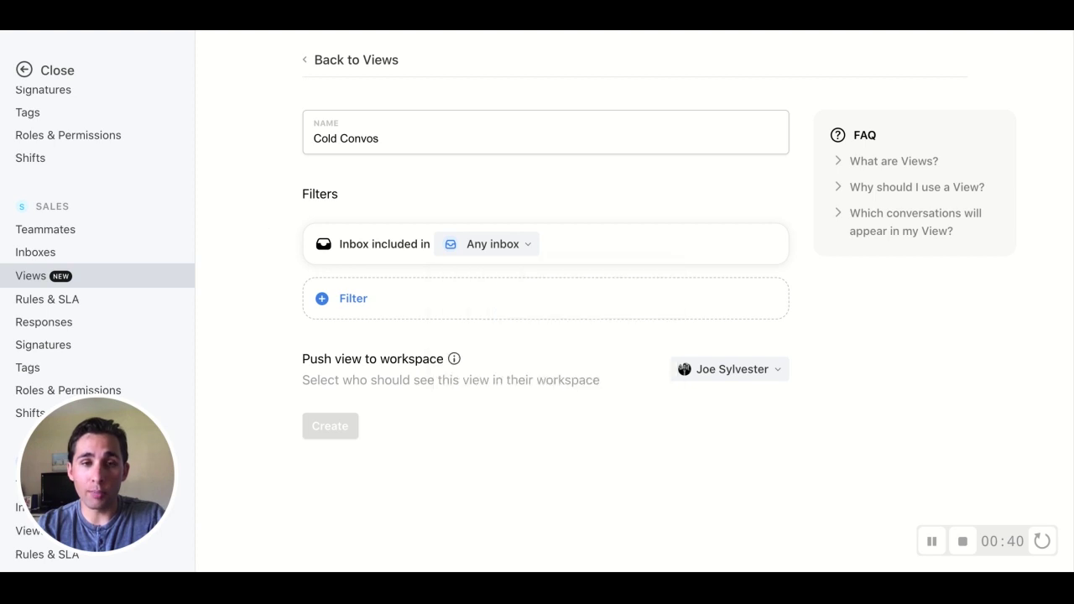
# Step: Add the Conversation is open and Conversation is unassigned filters
pyautogui.click(387, 308)
pyautogui.write('op')
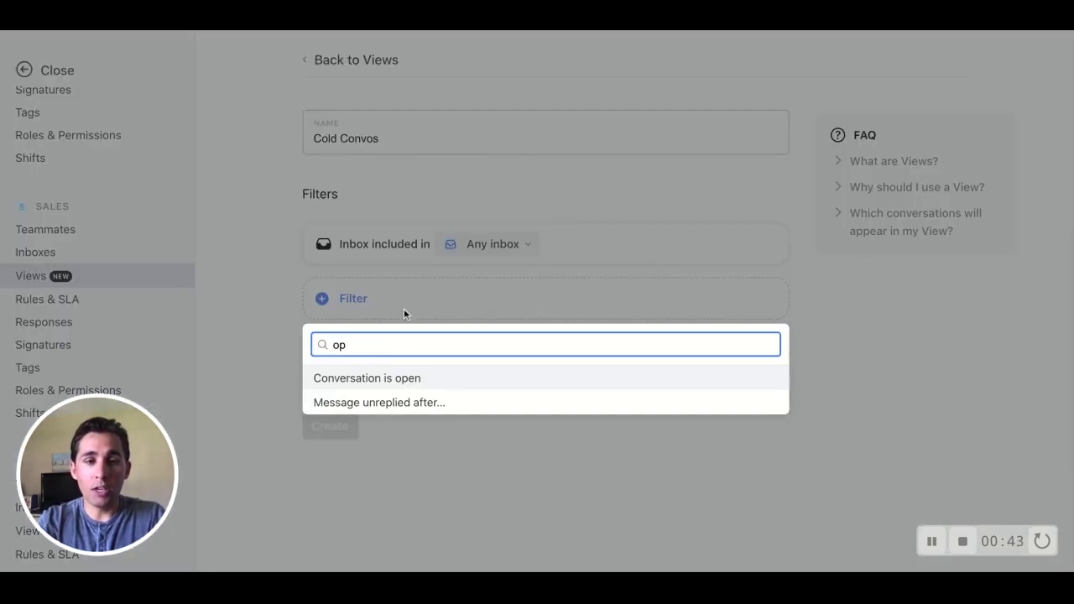
pyautogui.click(391, 378)
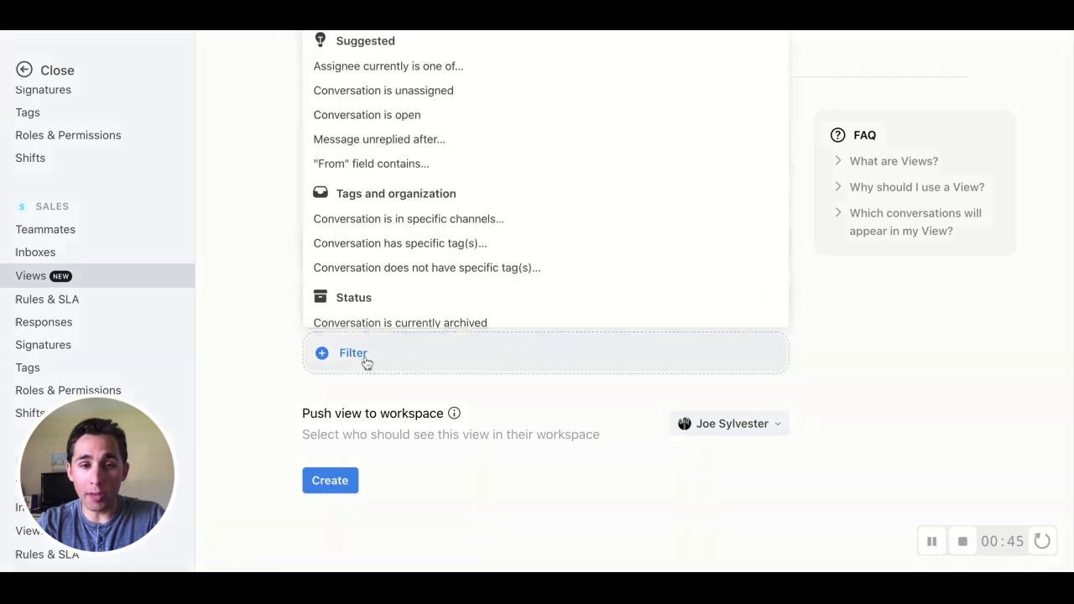
pyautogui.click(366, 362)
pyautogui.write('unas')
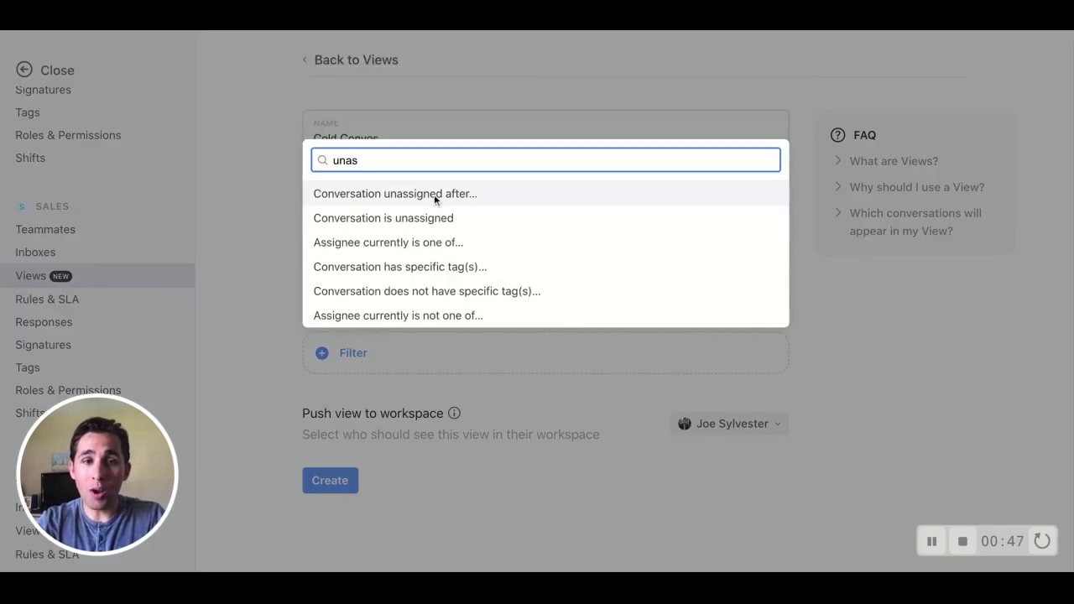
pyautogui.click(439, 218)
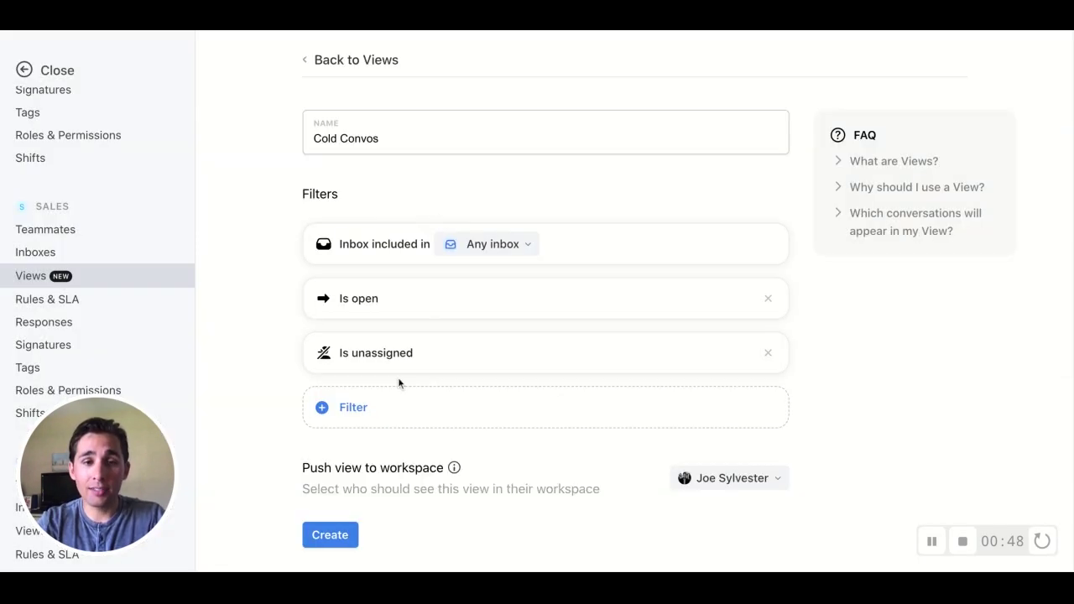
# Step: Add a Message unreplied after filter with a 24-hour threshold
pyautogui.click(350, 419)
pyautogui.write('unre')
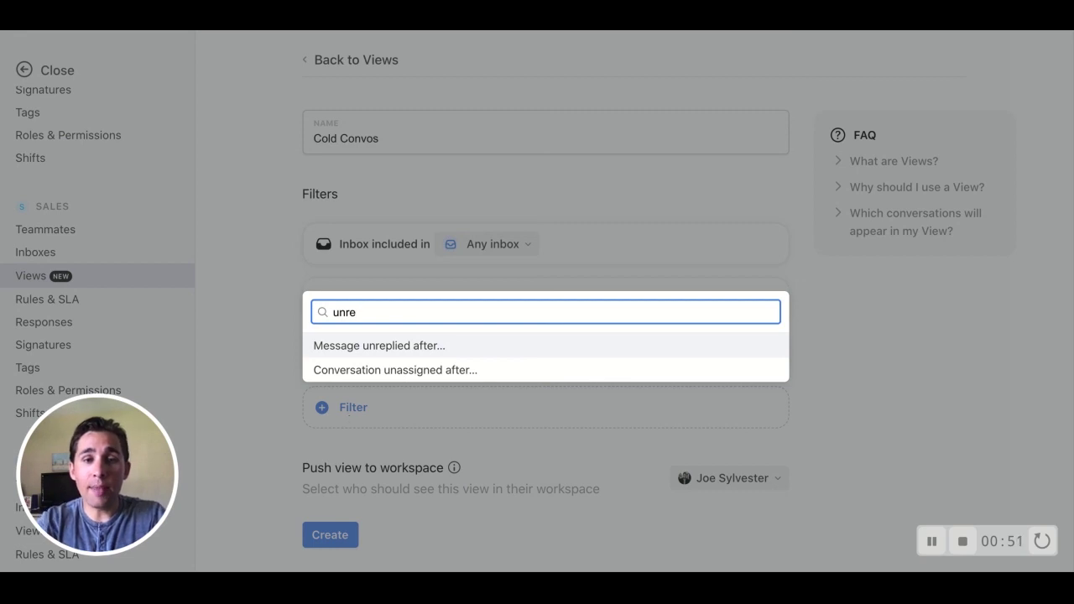
pyautogui.click(418, 346)
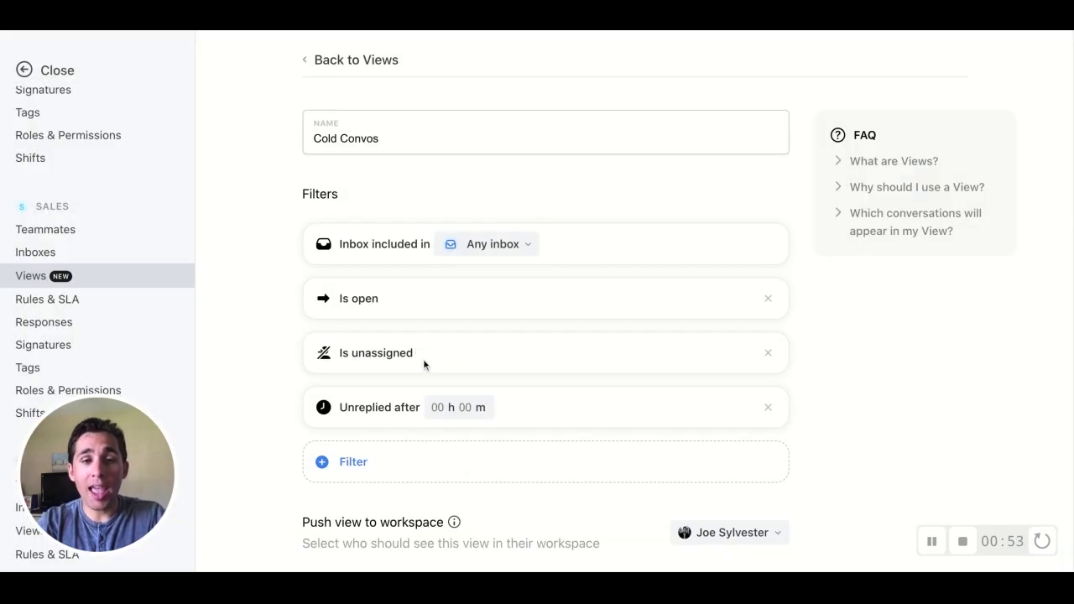
pyautogui.click(437, 407)
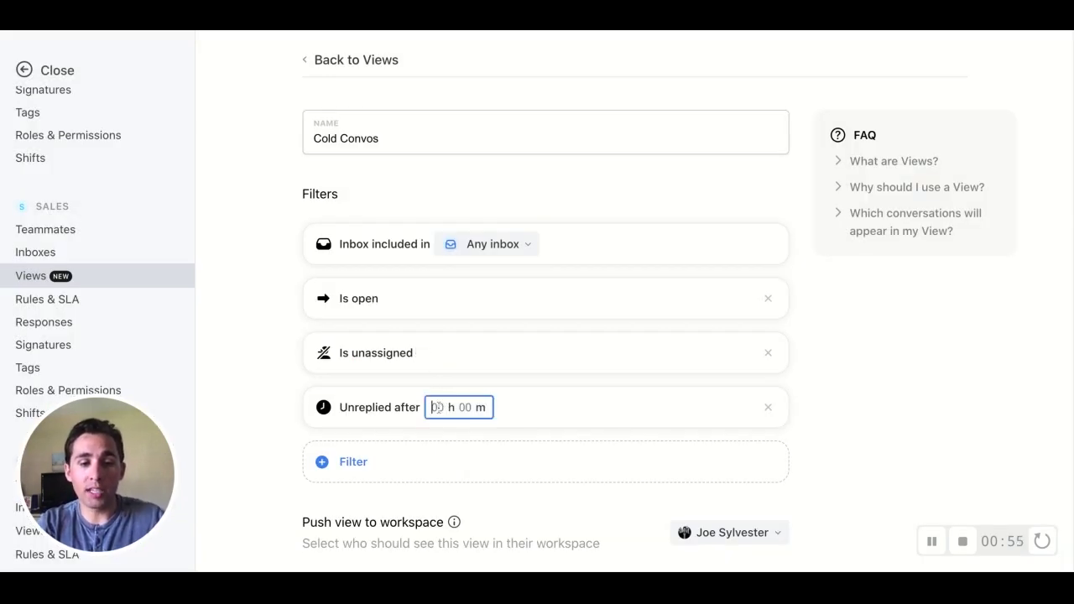
pyautogui.write('24')
pyautogui.click(848, 426)
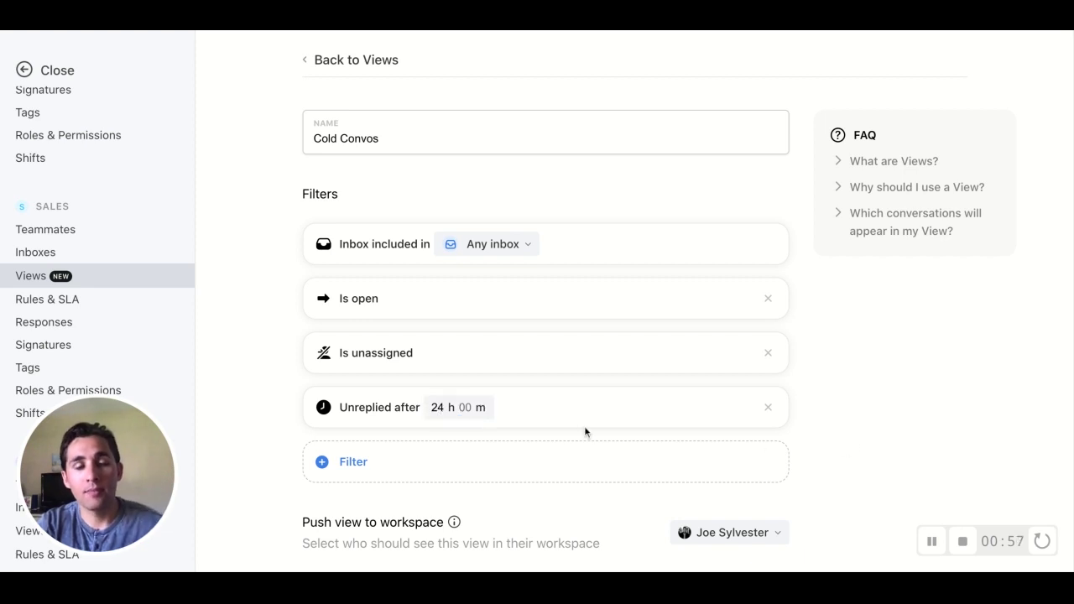
# Step: Create the Cold Convos view, then close settings to get back to the inbox
pyautogui.scroll(-1, 567, 427)
pyautogui.scroll(-1, 567, 427)
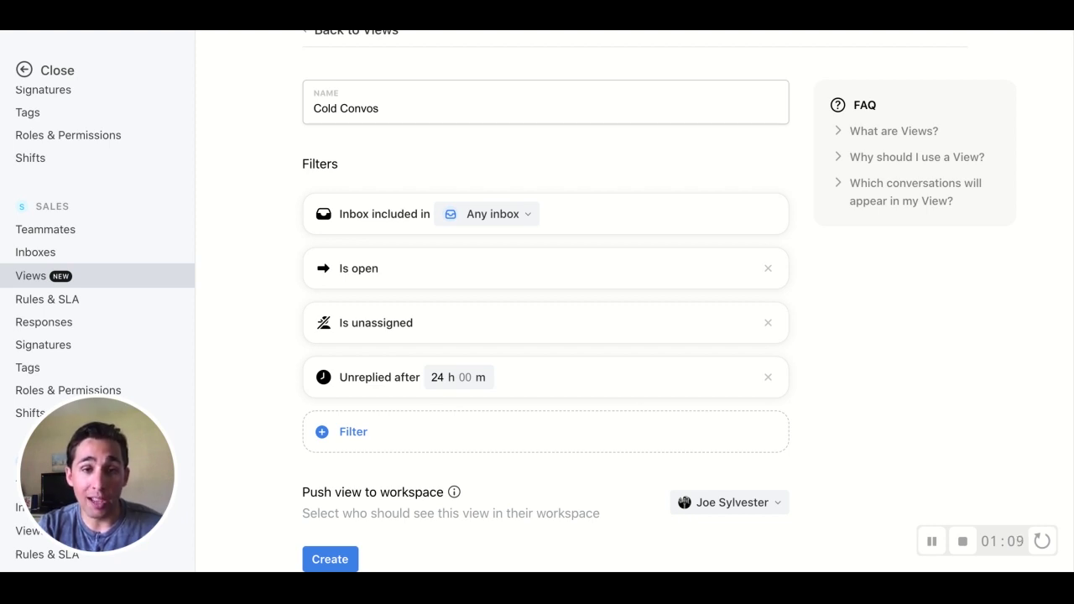
pyautogui.click(338, 561)
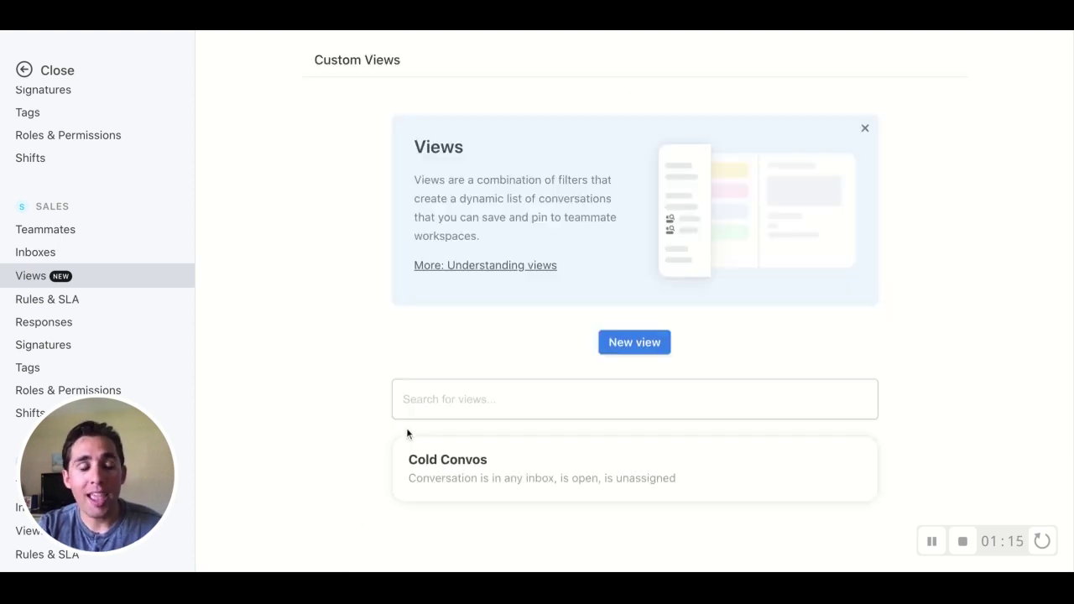
pyautogui.click(71, 70)
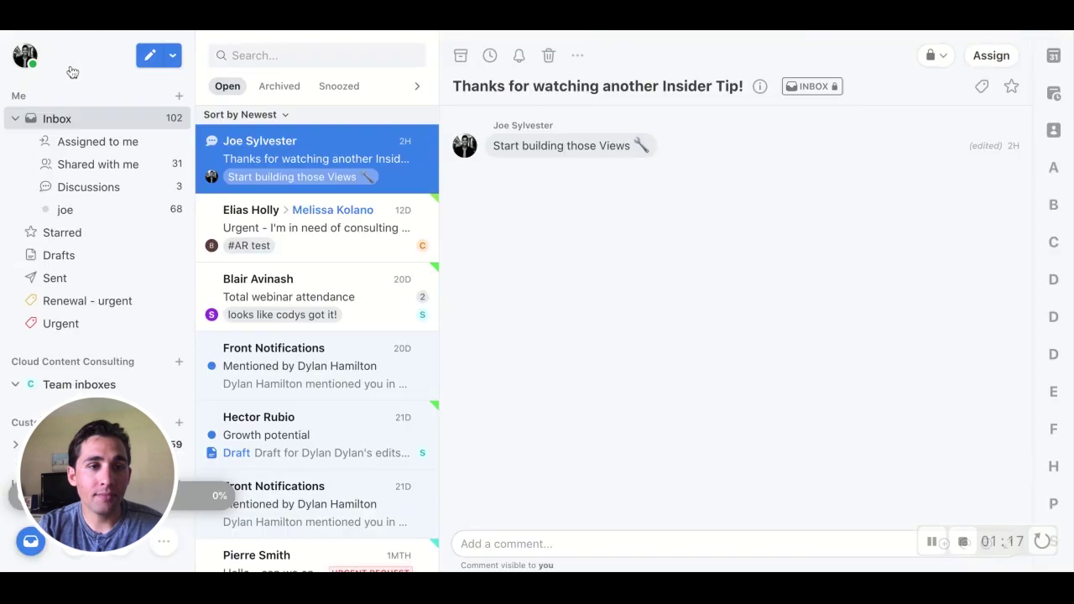
# Step: Scroll to the Sales section of the sidebar and open Cold Convos
pyautogui.scroll(-3, 77, 184)
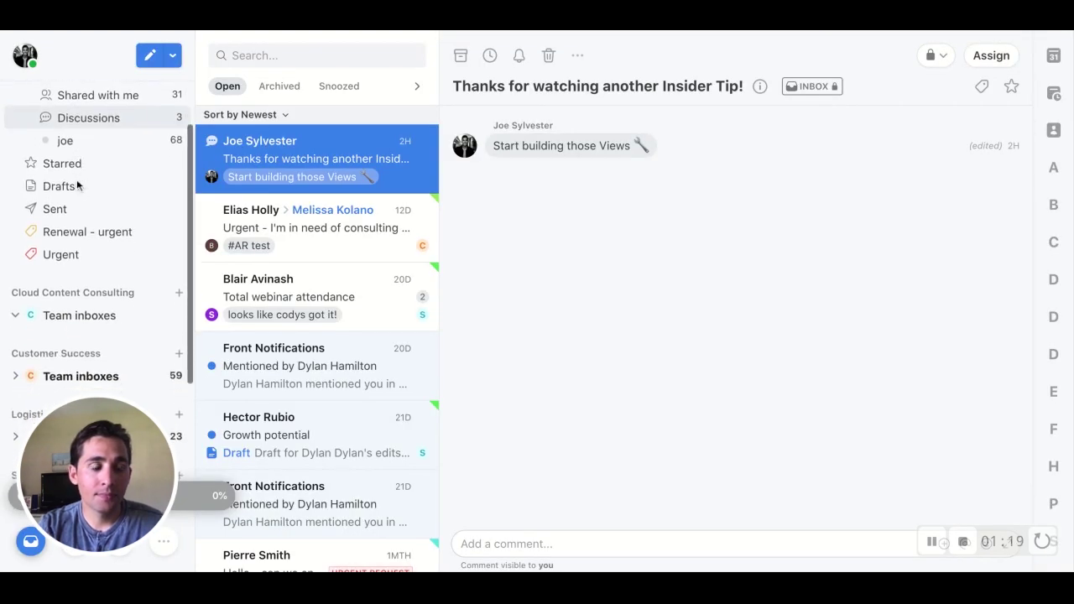
pyautogui.scroll(-5, 76, 184)
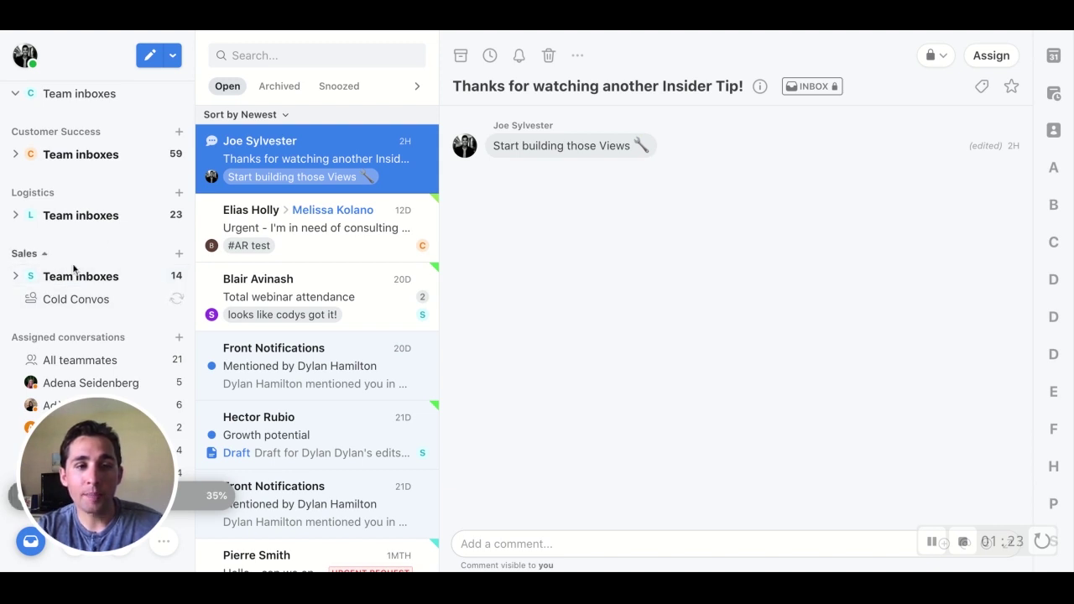
pyautogui.click(89, 299)
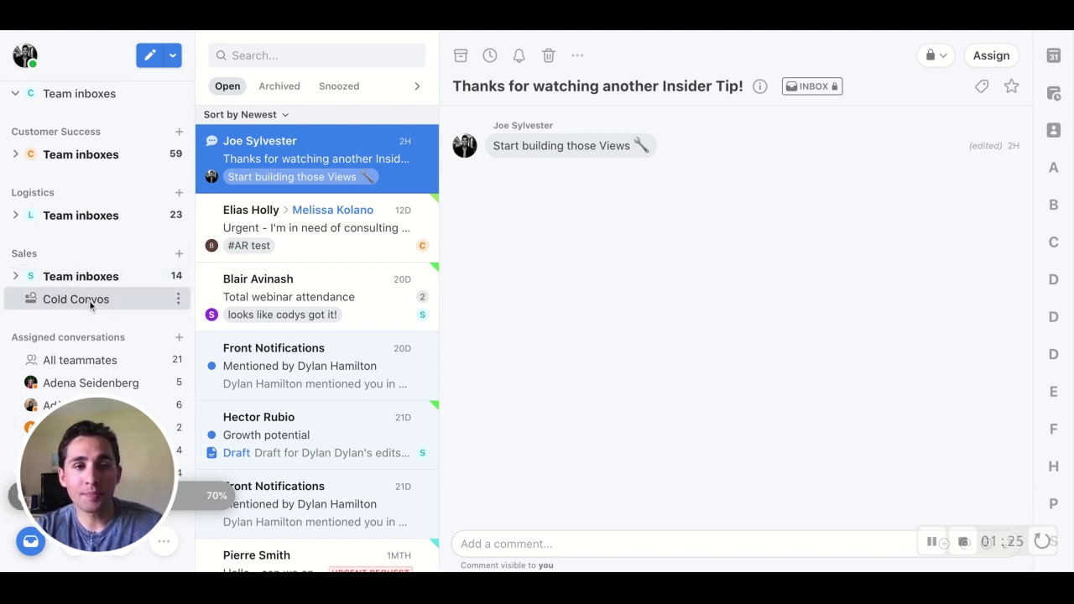